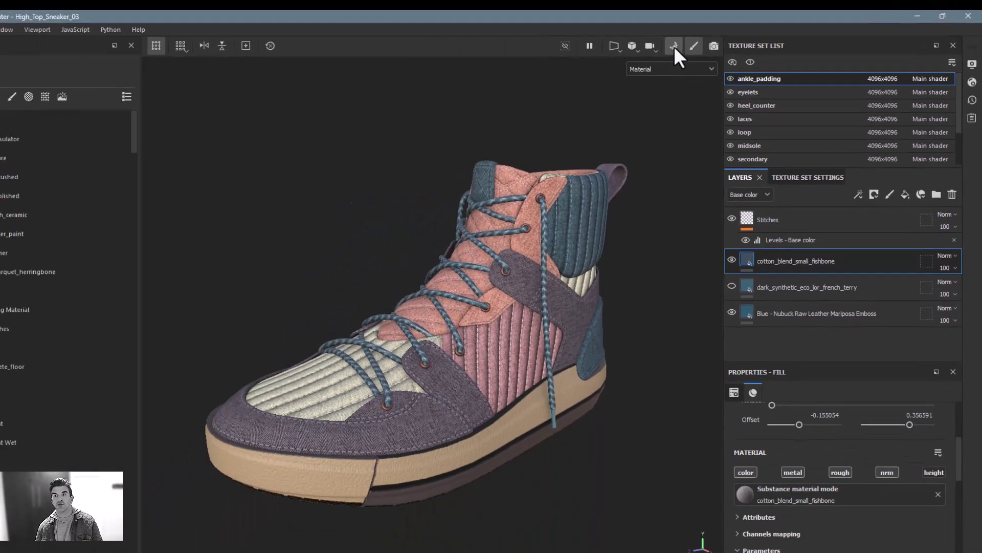
Look at the mesh map baking mode and return to painting mode.
left_click(558, 49)
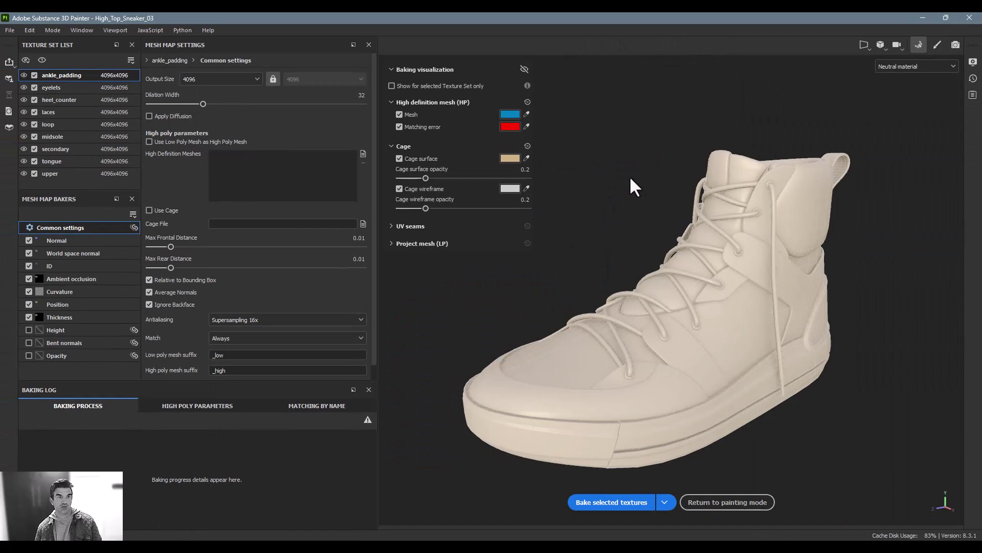
left_click(939, 45)
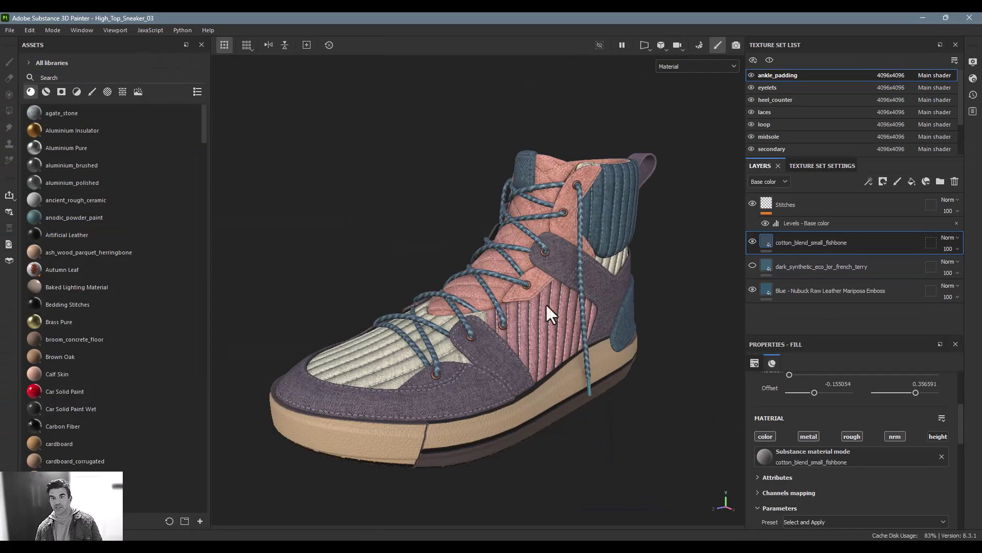
Switch to Iray rendering mode and inspect the rendered sneaker from several angles.
left_click(740, 43)
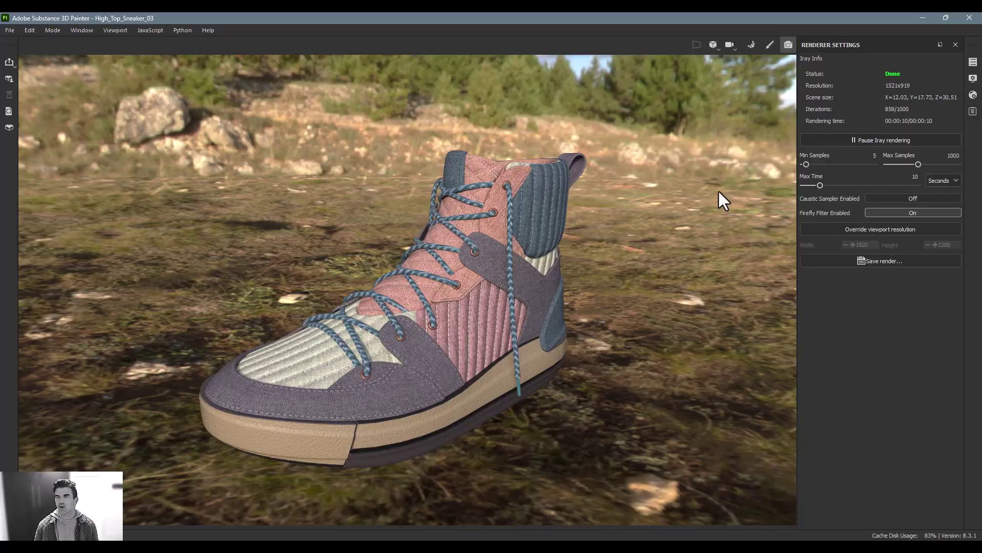
left_click_drag(653, 184, 575, 198, "alt")
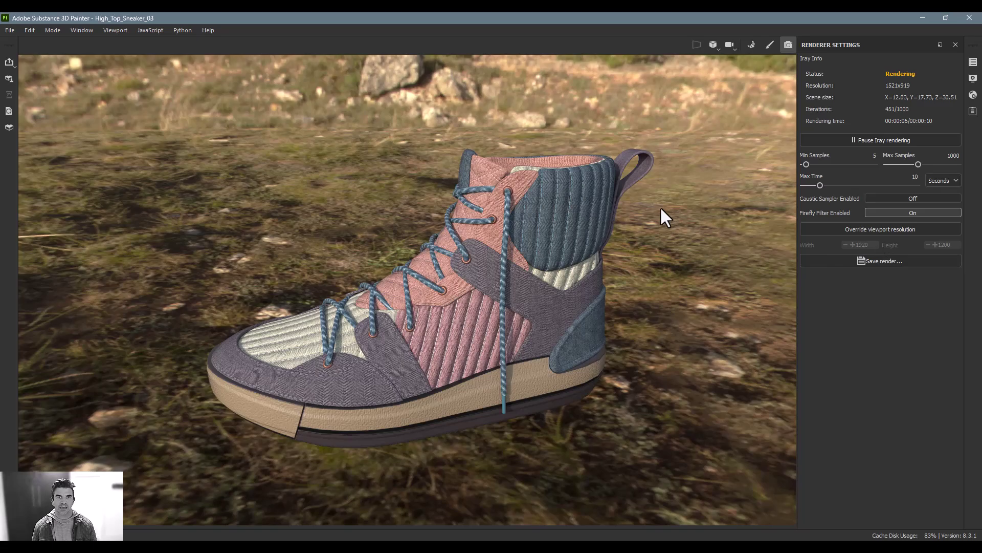
left_click_drag(539, 208, 588, 194, "alt")
left_click_drag(581, 149, 563, 148, "alt")
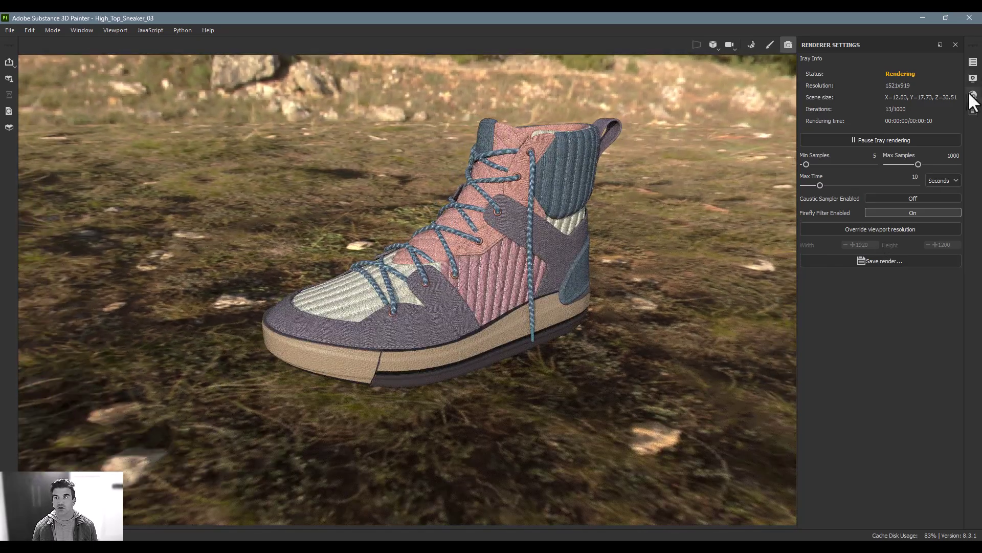
Set the render's environment map to Bonifacio Street and its environment rotation to 158.
left_click(973, 80)
scroll(821, 164, "up", 5)
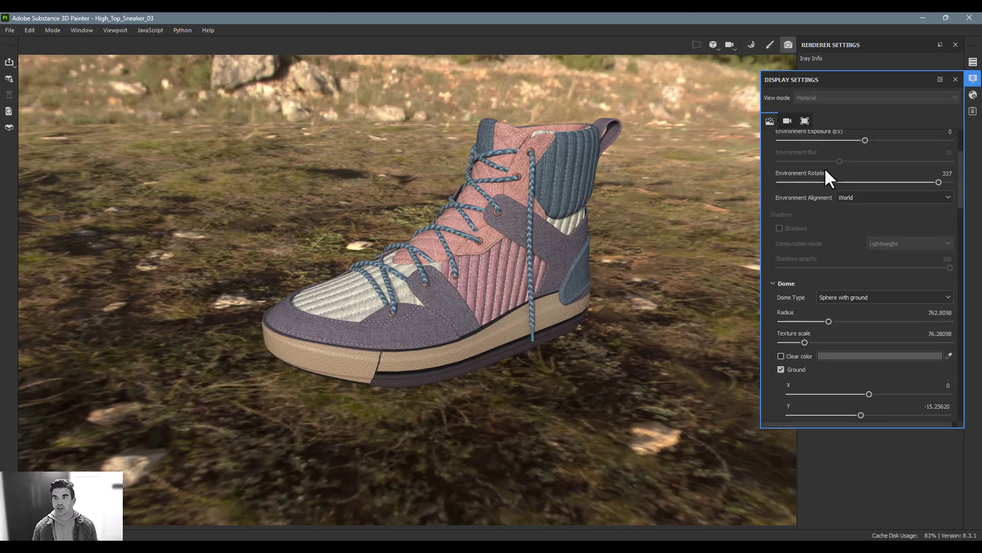
left_click(882, 168)
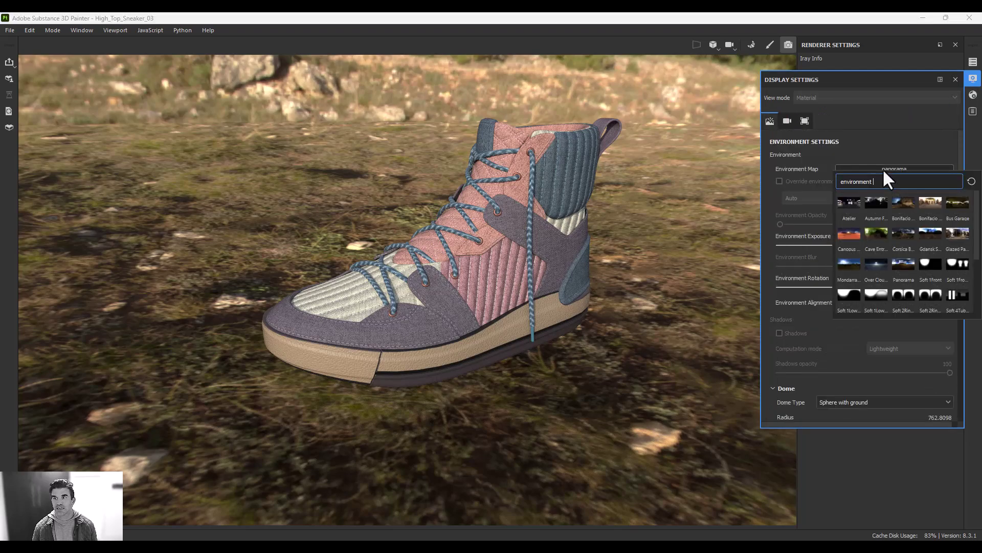
left_click(911, 203)
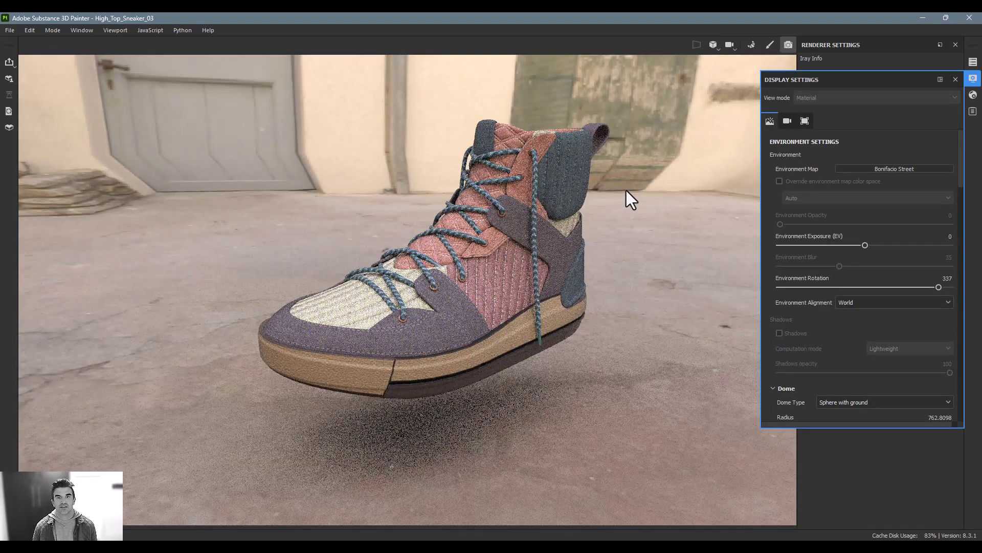
right_click_drag(626, 190, 676, 194, "shift")
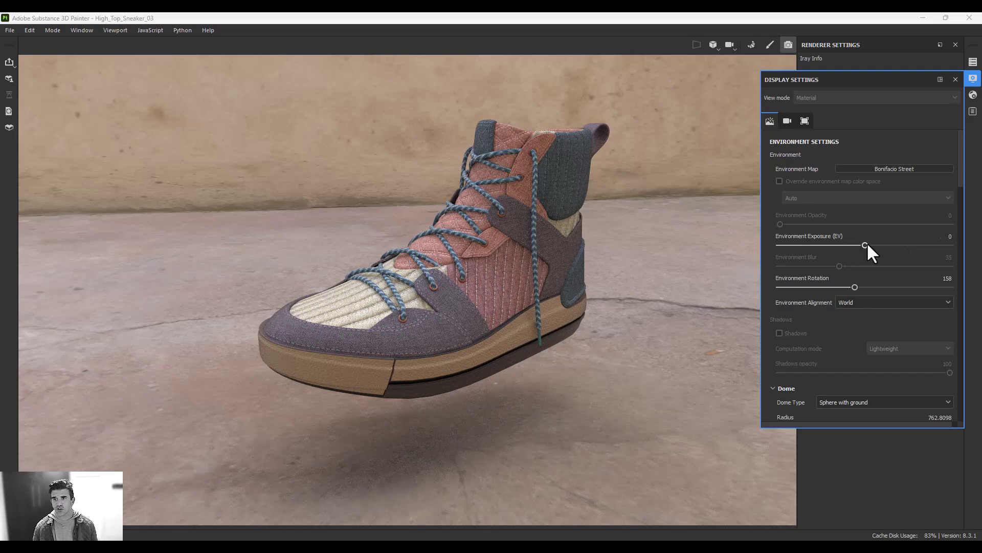
Try a slightly higher environment exposure and reset it to 0 EV.
mouse_move(867, 245)
left_mouse_down()
mouse_move(875, 240)
mouse_move(868, 241)
left_mouse_up()
left_click(937, 246)
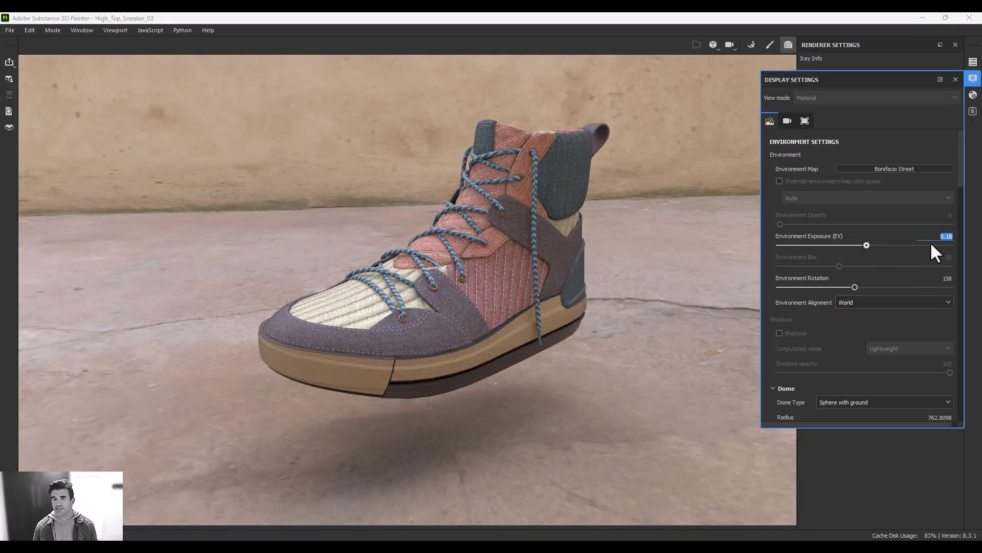
Set the camera's focal length to 124 mm and reframe the whole sneaker.
scroll(921, 256, "down", 3)
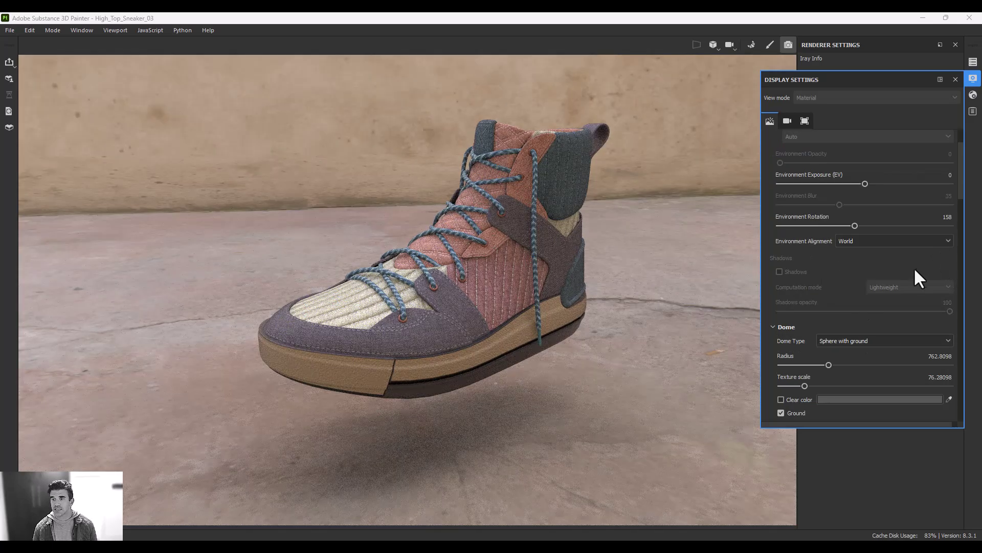
scroll(885, 290, "down", 7)
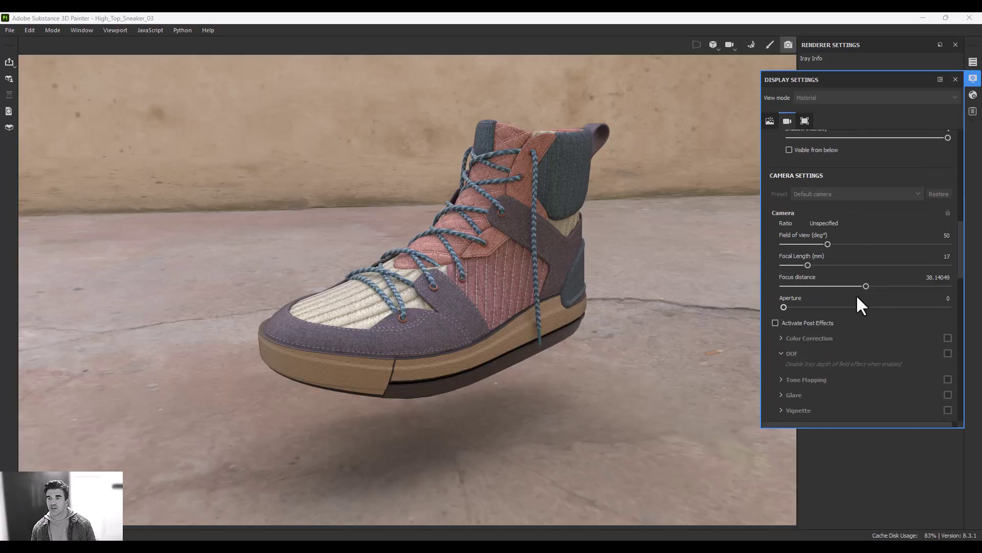
left_click_drag(808, 265, 861, 265)
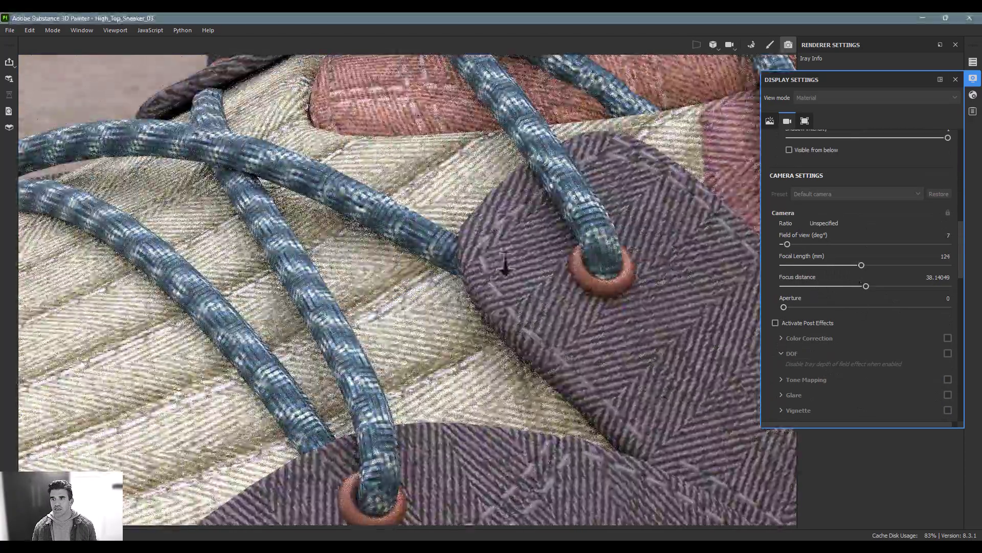
left_click_drag(505, 266, 265, 239, "alt")
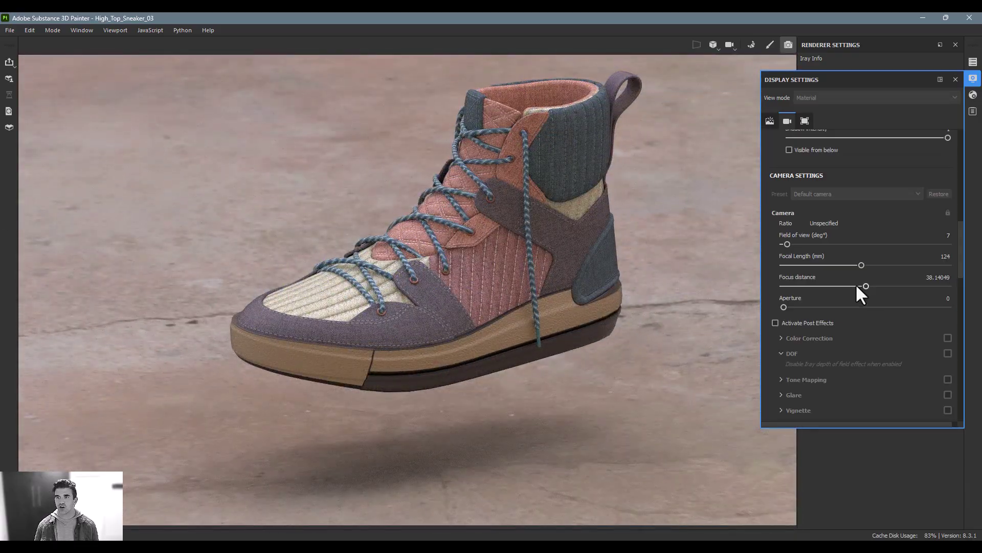
Set the camera's focal length to 9 mm and bring the sneaker close to the camera.
left_click_drag(862, 265, 799, 265)
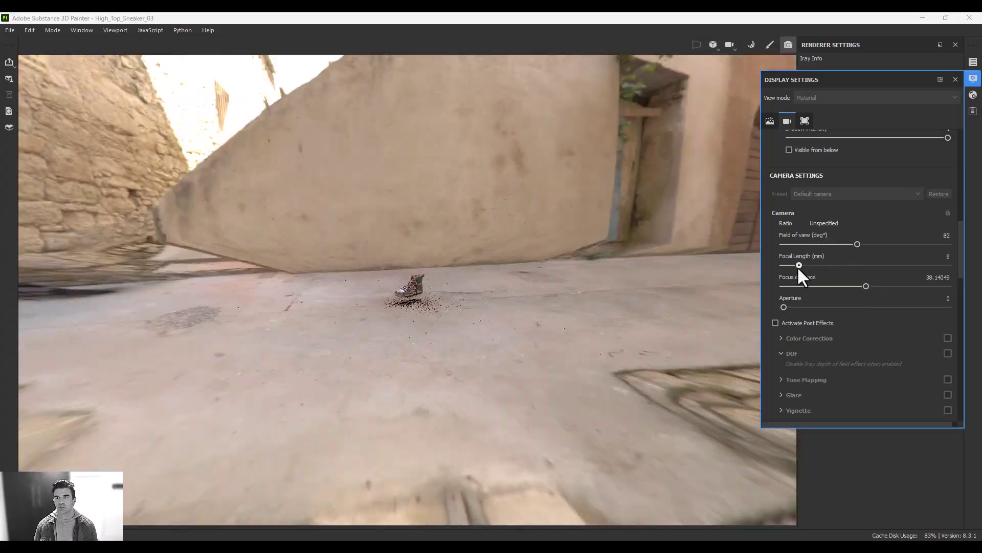
scroll(542, 278, "up", 10)
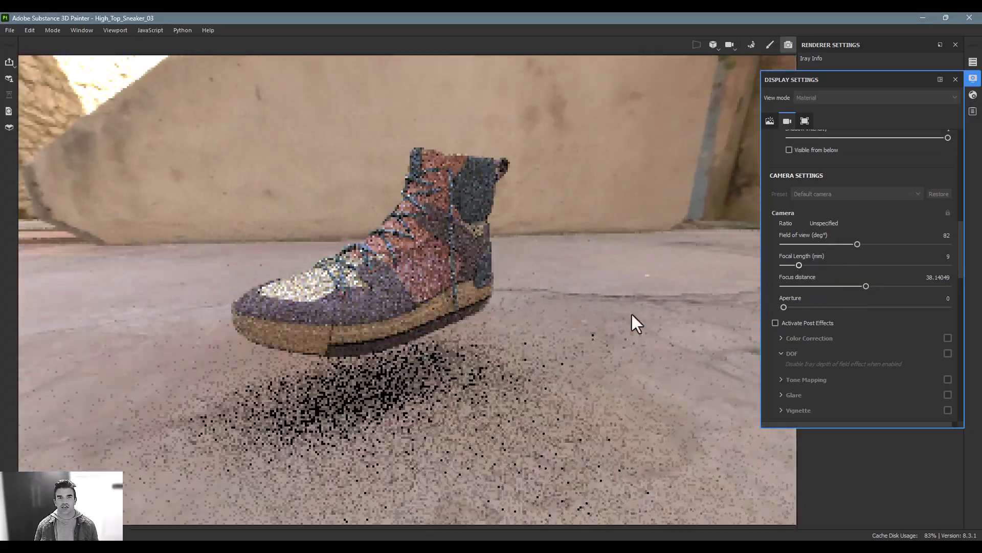
left_click_drag(631, 315, 593, 205, "alt")
Activate the camera's post effects, enable Vignette, and expand the Vignette and Lens Distortion settings.
left_click(783, 324)
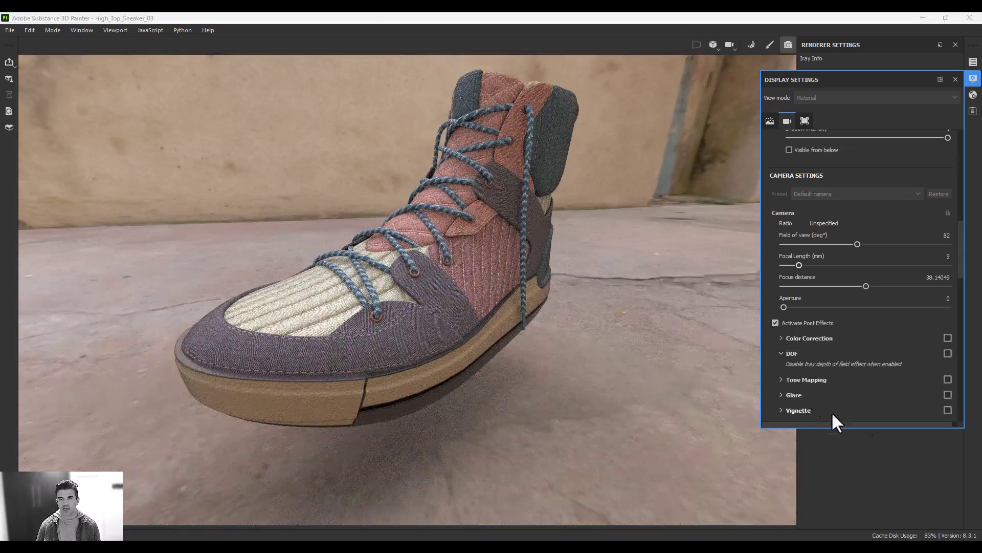
left_click(948, 409)
scroll(851, 401, "down", 2)
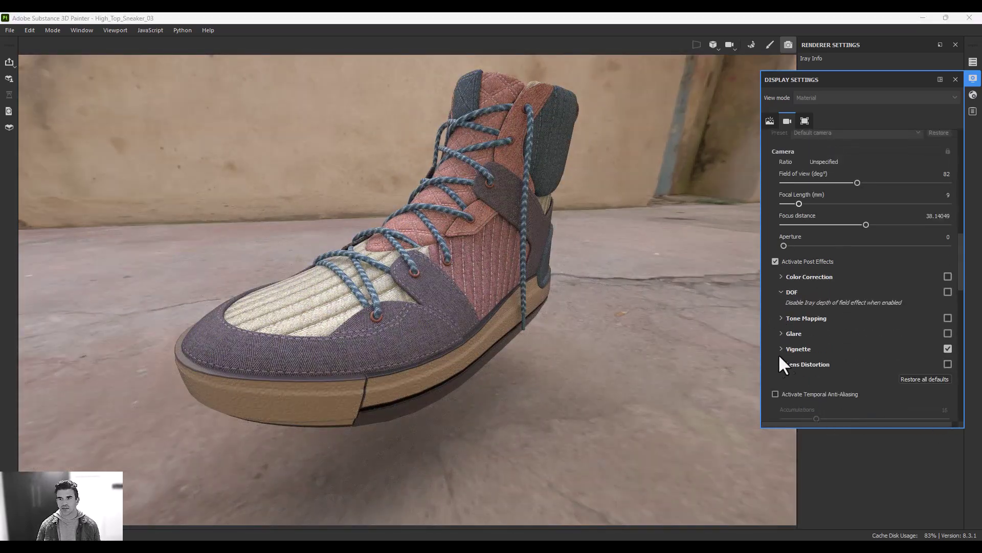
left_click(780, 363)
left_click_drag(920, 384, 762, 360)
left_click(780, 348)
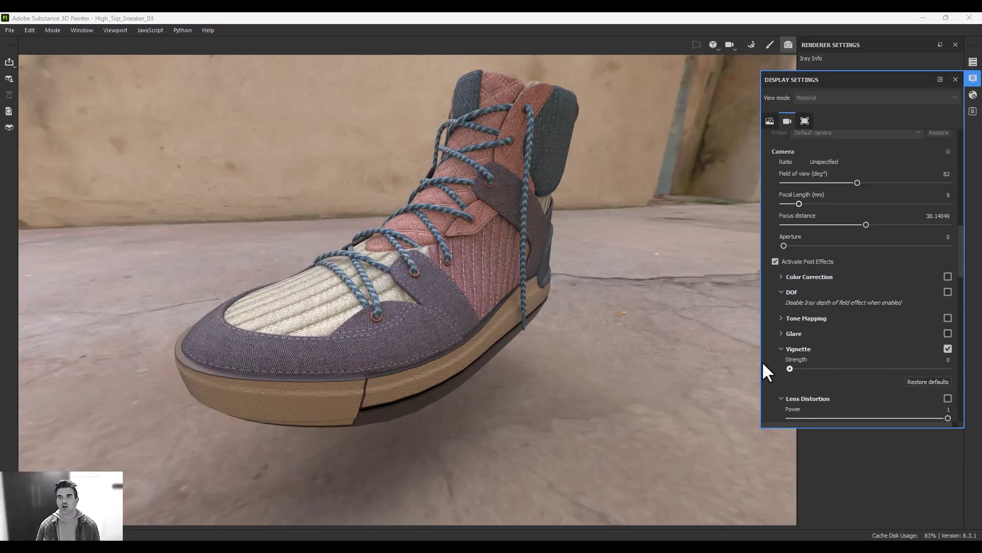
Set the camera's focal length to 27 mm and reframe the whole sneaker.
right_click_drag(603, 256, 596, 278, "alt")
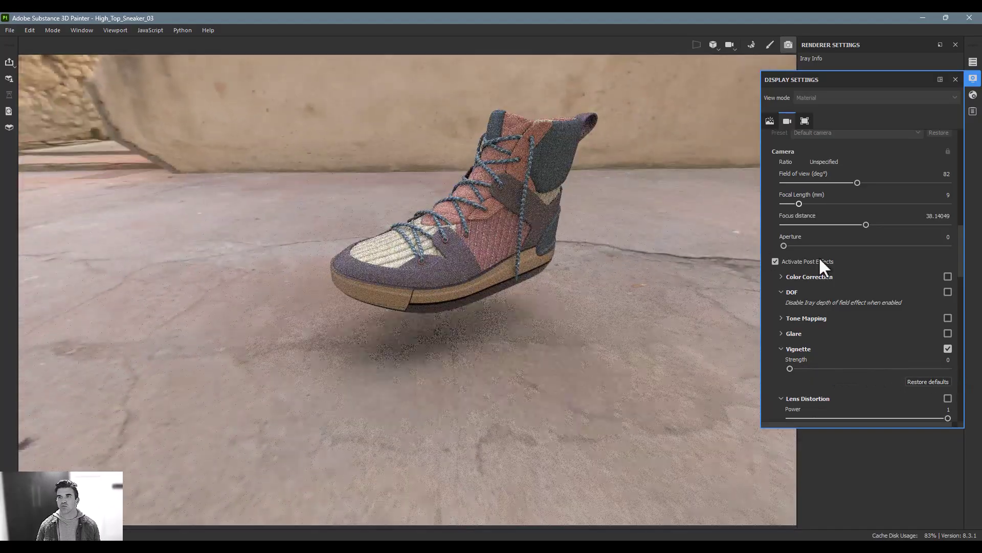
scroll(819, 256, "up", 1)
mouse_move(799, 265)
left_mouse_down()
mouse_move(835, 265)
mouse_move(815, 265)
left_mouse_up()
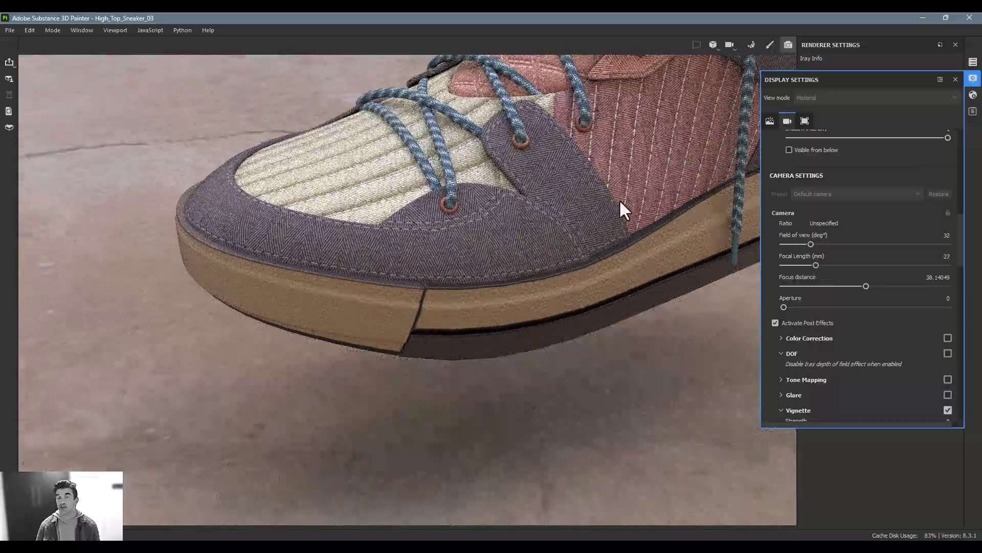
scroll(620, 201, "down", 5)
left_click_drag(620, 200, 607, 166, "alt")
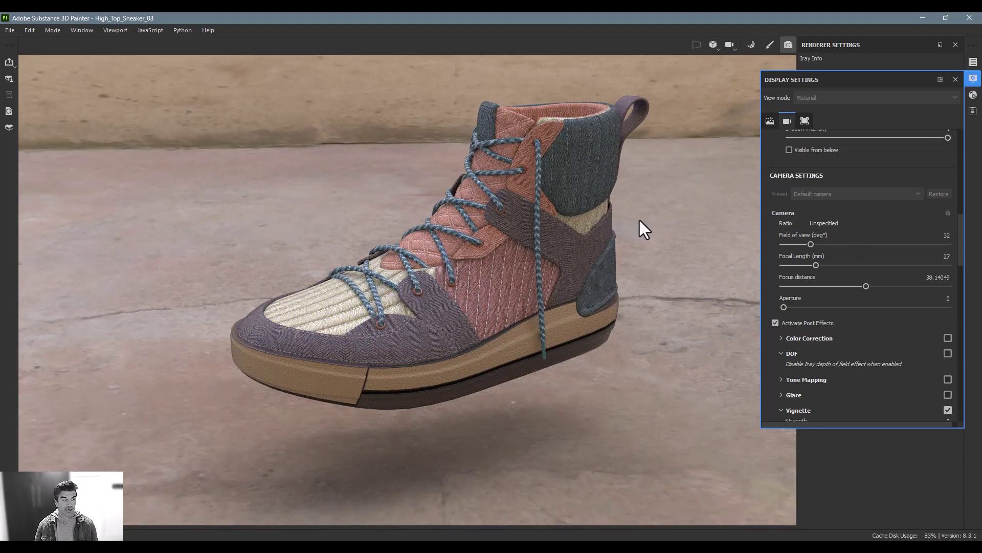
Close the display settings and return to painting mode with the sneaker in view.
left_click(973, 79)
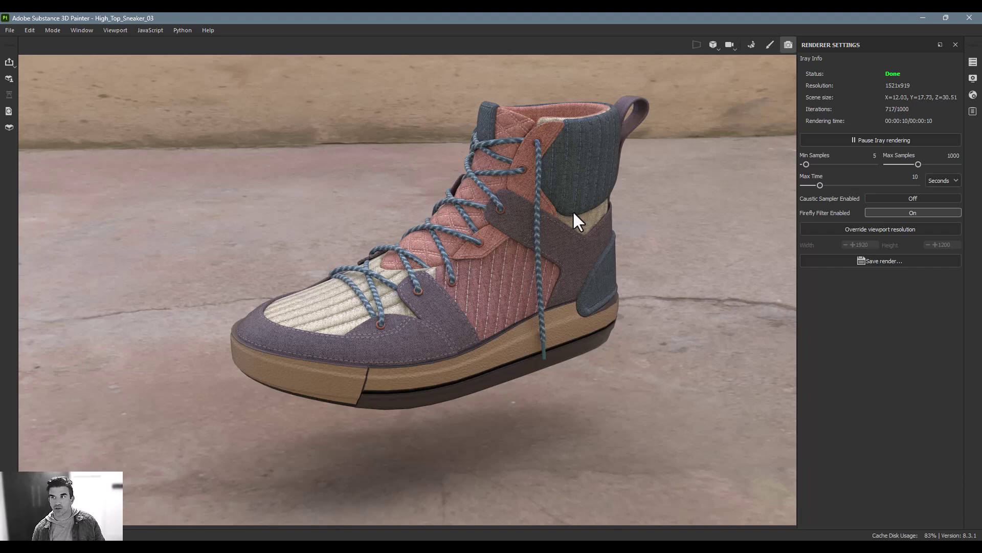
left_click(768, 45)
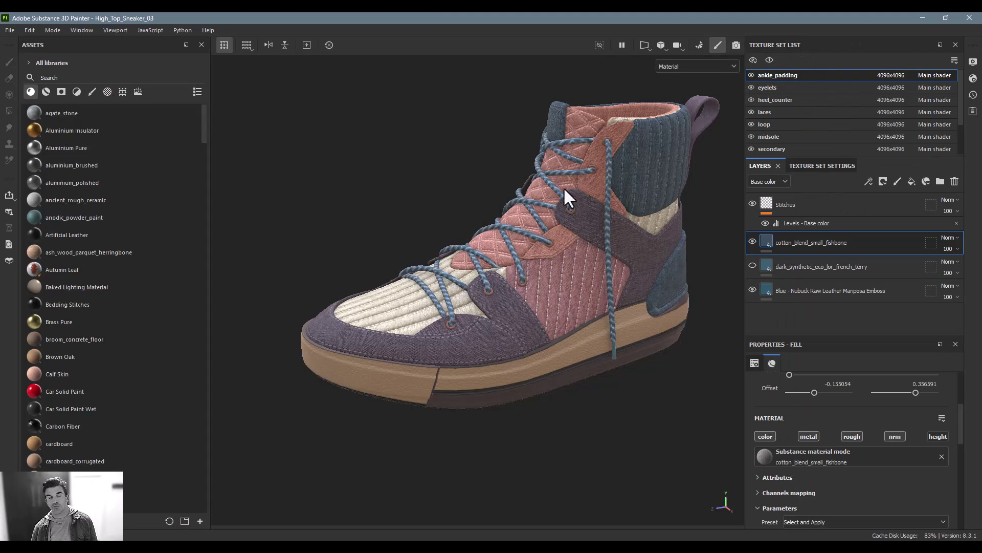
mouse_move(515, 184)
left_mouse_down("alt")
mouse_move(476, 248)
mouse_move(511, 333)
mouse_move(529, 174)
left_mouse_up("alt")
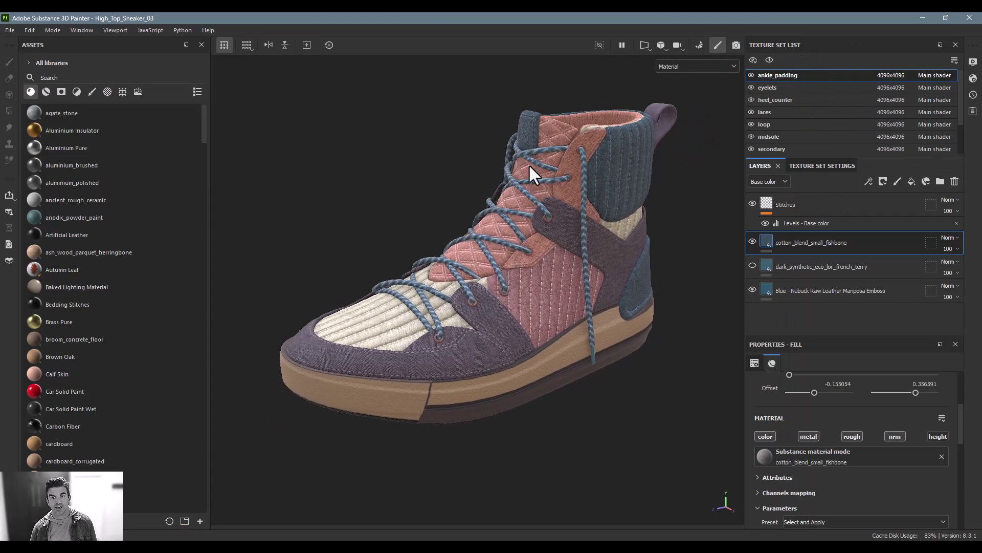